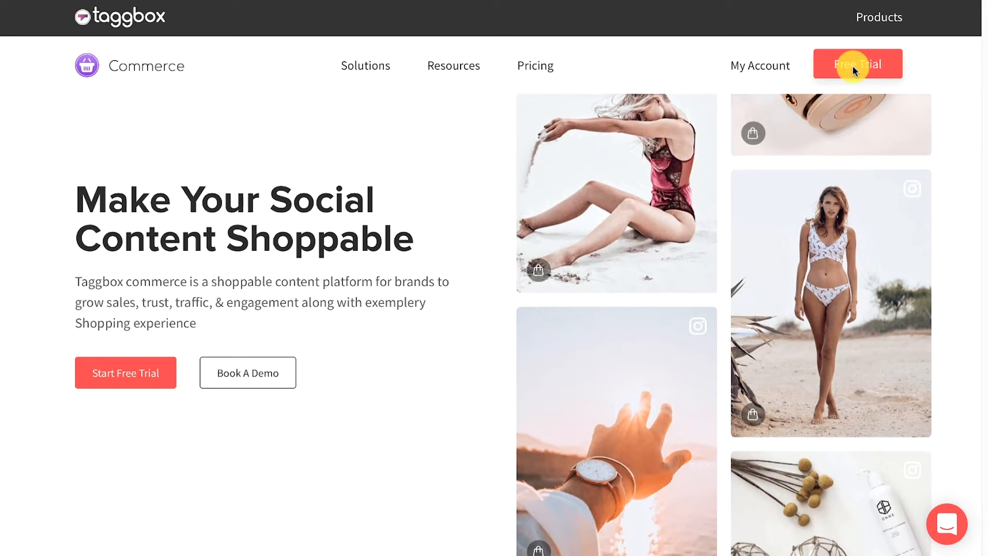
# Log in to the existing Taggbox Commerce account with the account e-mail and password
pyautogui.click(853, 71)
pyautogui.click(426, 412)
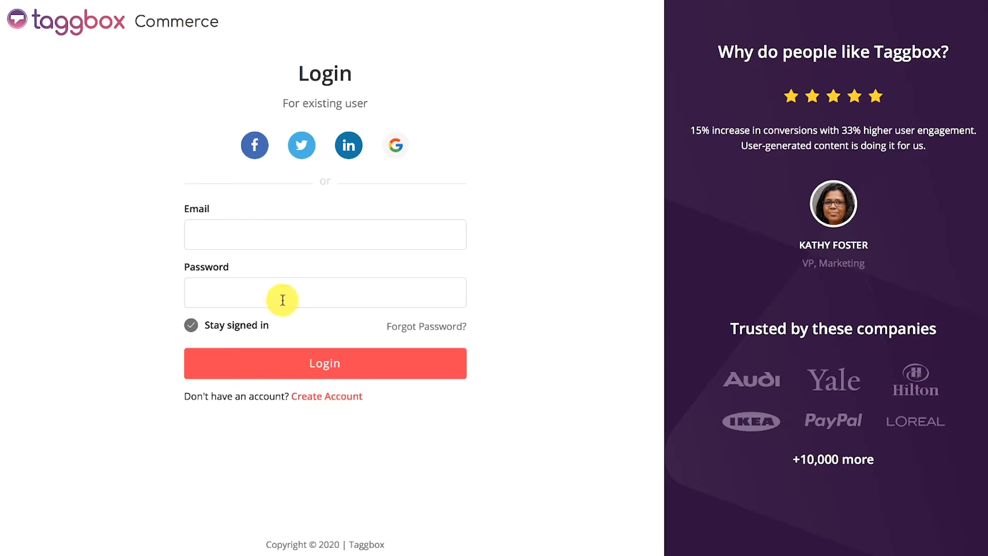
pyautogui.click(194, 236)
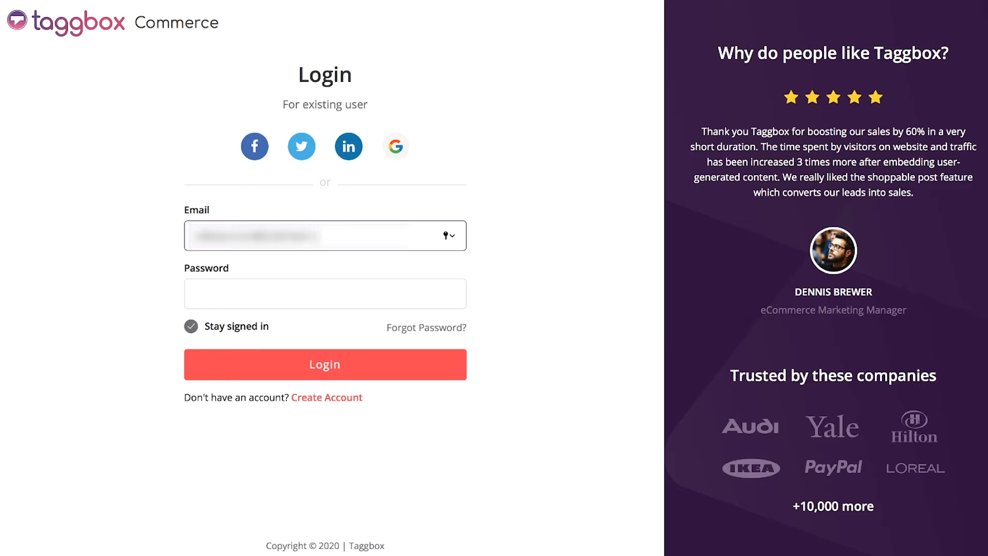
pyautogui.click(192, 292)
pyautogui.write('*****')
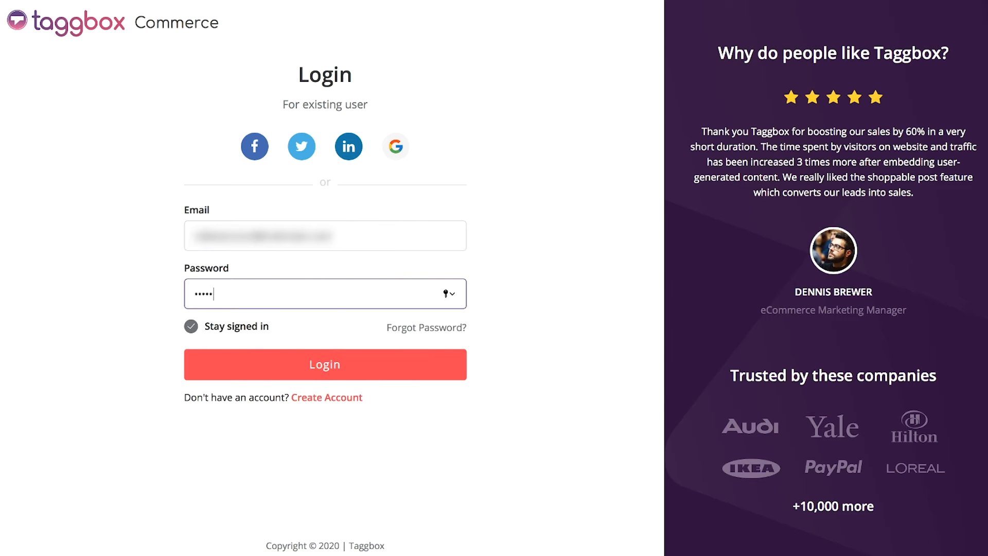
pyautogui.click(324, 373)
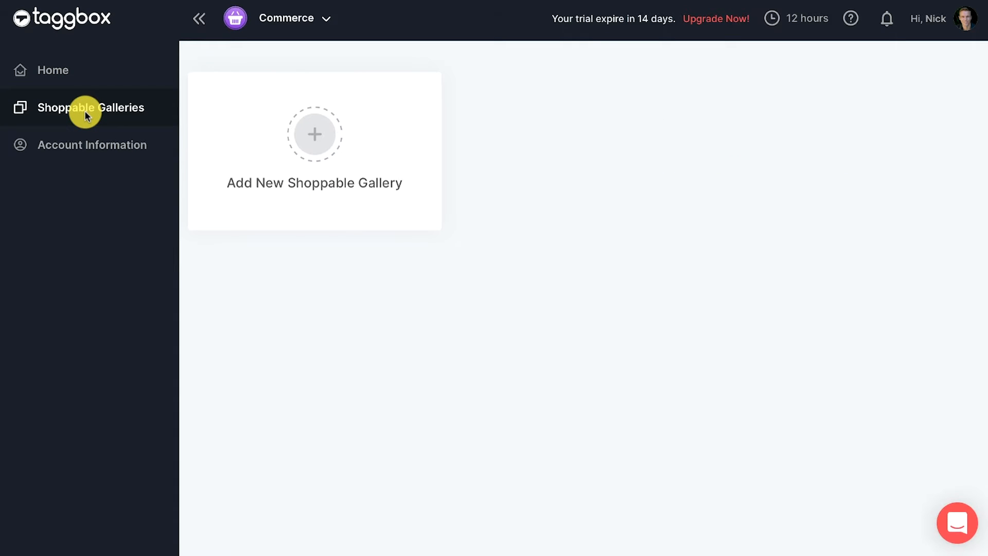
# Create a new gallery named Shoppable Gallery and append 123 to its unique URL
pyautogui.click(318, 149)
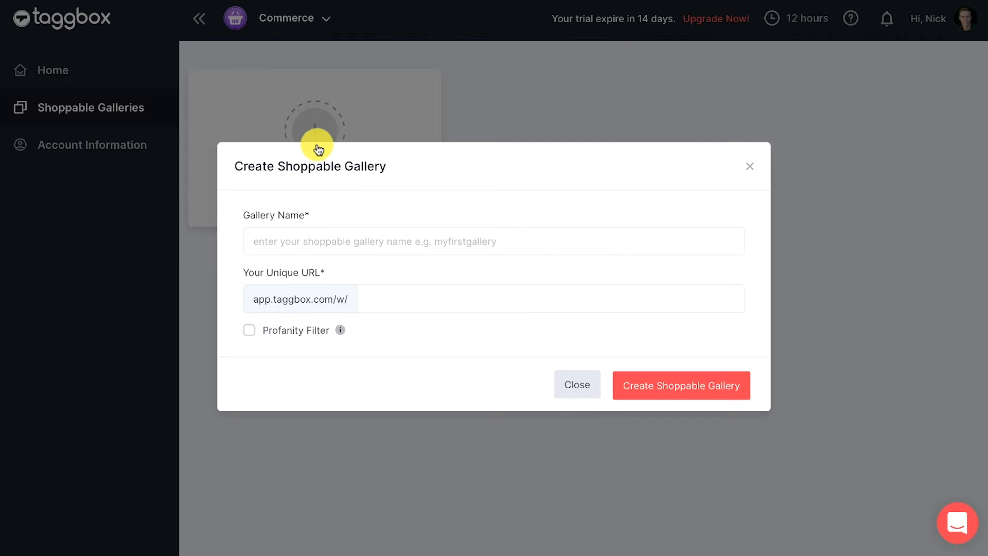
pyautogui.click(286, 237)
pyautogui.write('Shoppable Galler')
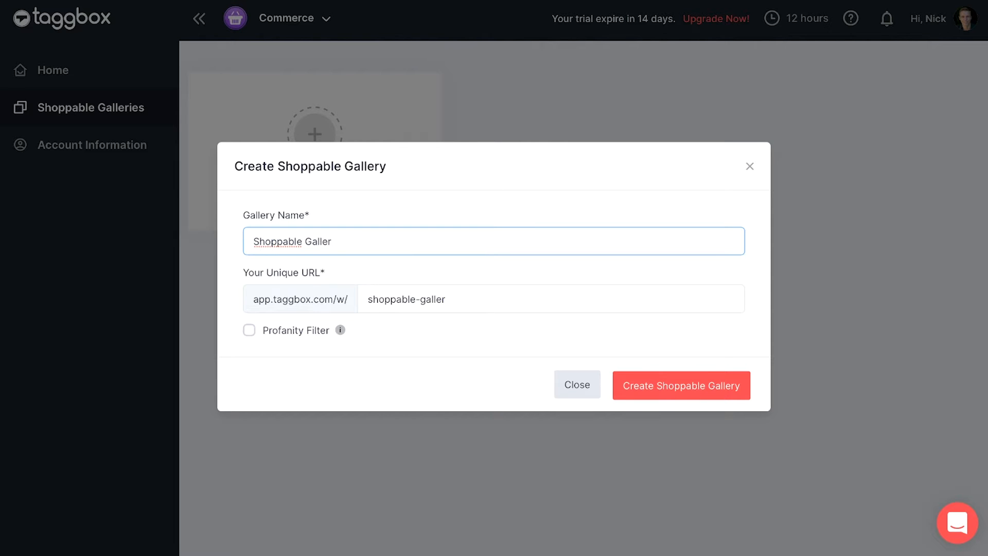
pyautogui.write('y')
pyautogui.click(456, 302)
pyautogui.write('123')
pyautogui.click(621, 396)
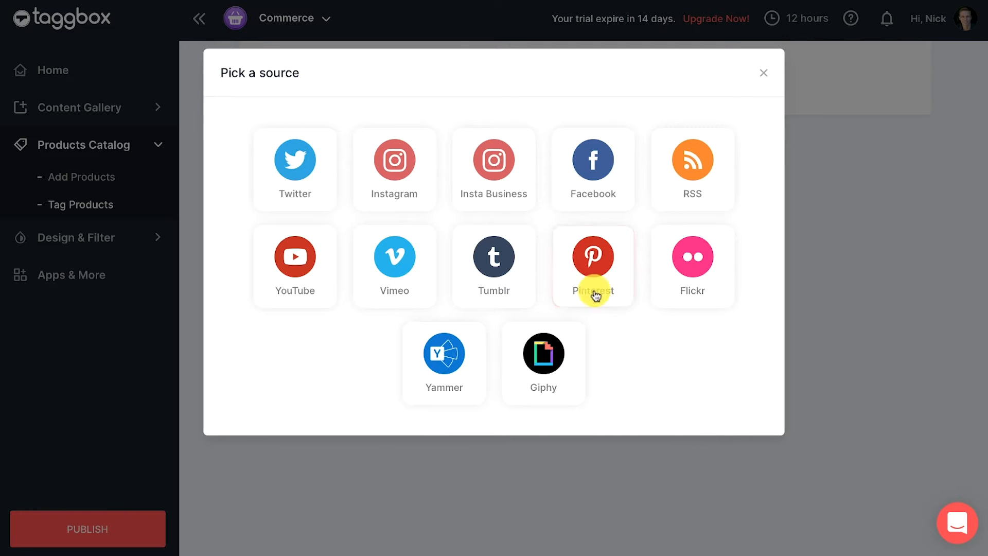
# Choose Instagram Business as the content source and review its hashtag, handle, mentions and tagged feed types
pyautogui.click(502, 208)
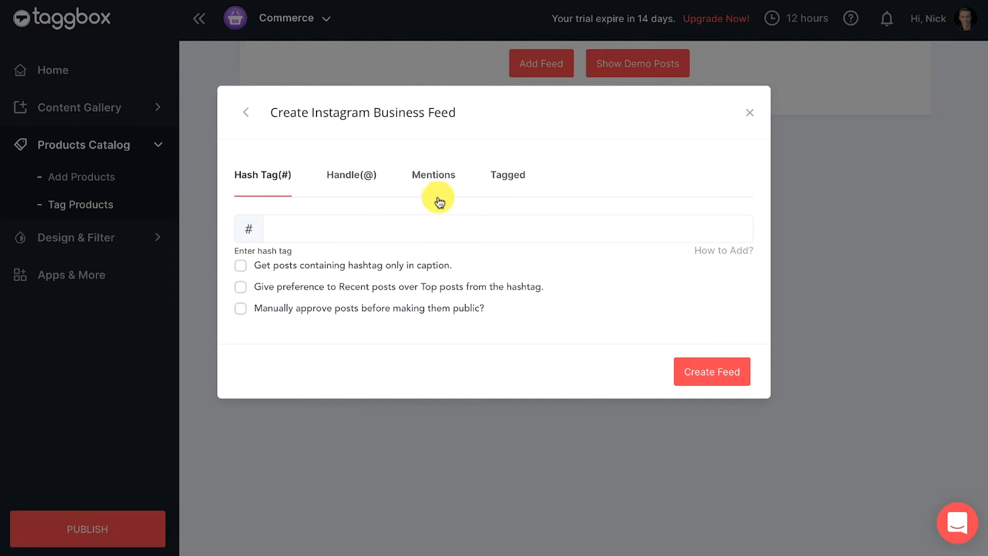
pyautogui.click(263, 180)
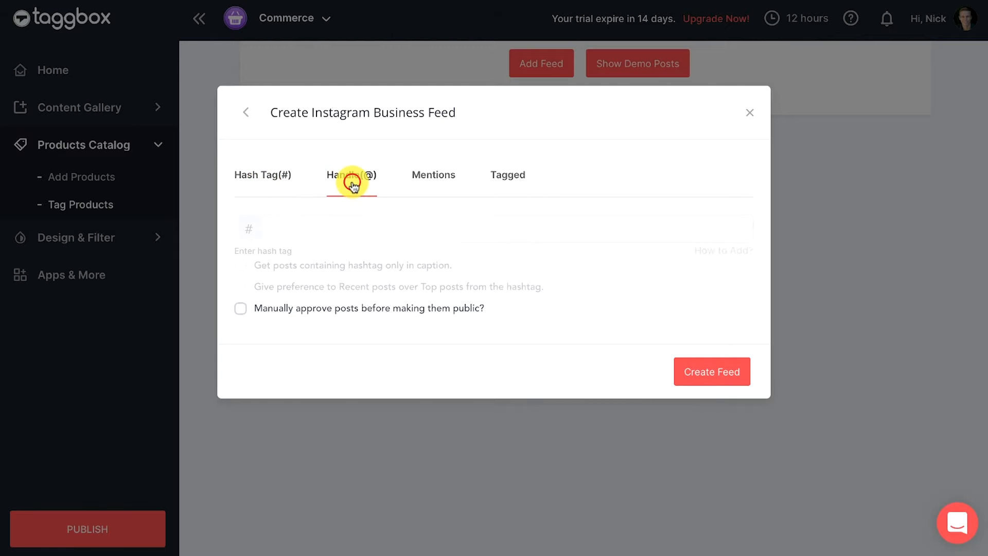
pyautogui.click(350, 180)
pyautogui.click(431, 186)
pyautogui.click(516, 202)
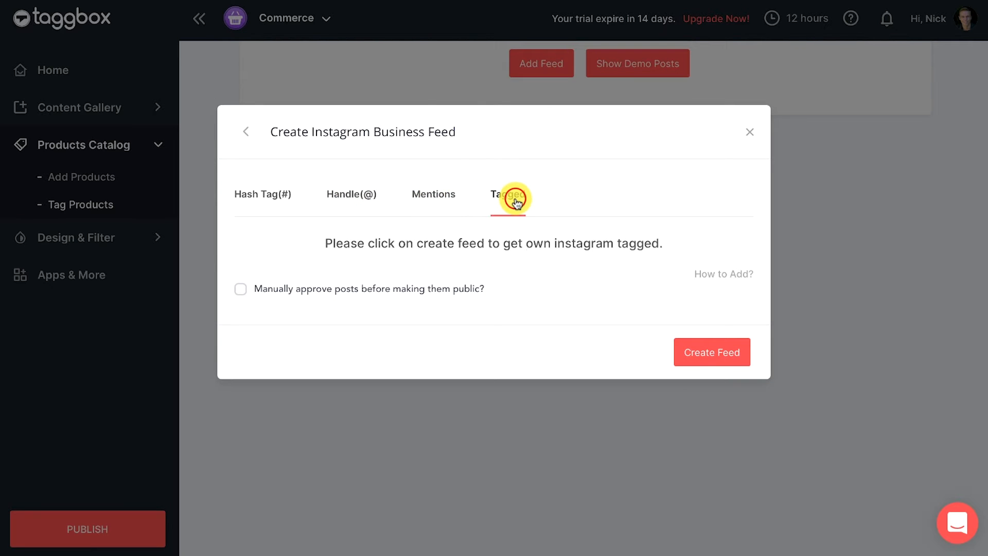
# Create an Instagram Business feed for the hashtag zara, authorise it through Facebook and look over the collected posts
pyautogui.click(259, 195)
pyautogui.click(270, 231)
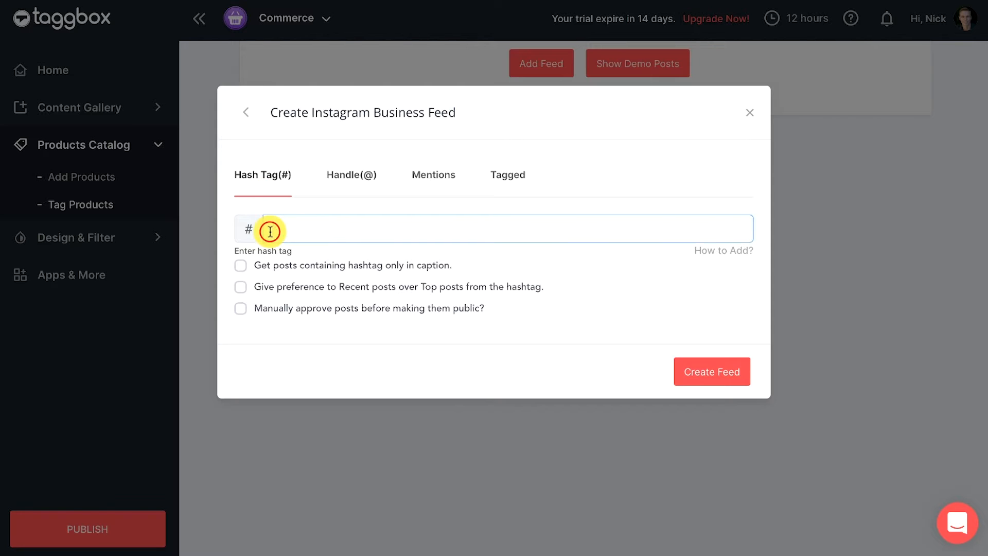
pyautogui.write('zara')
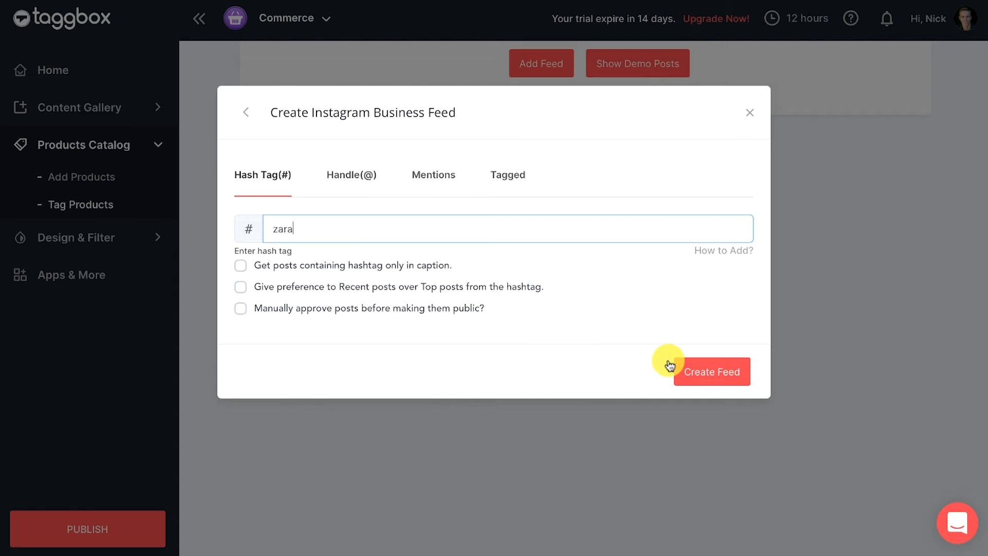
pyautogui.click(714, 378)
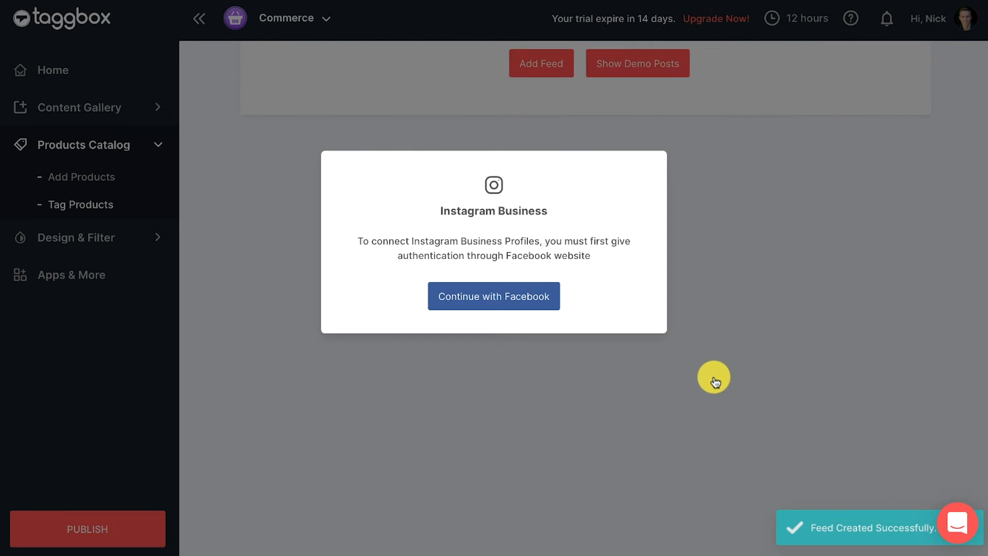
pyautogui.click(495, 302)
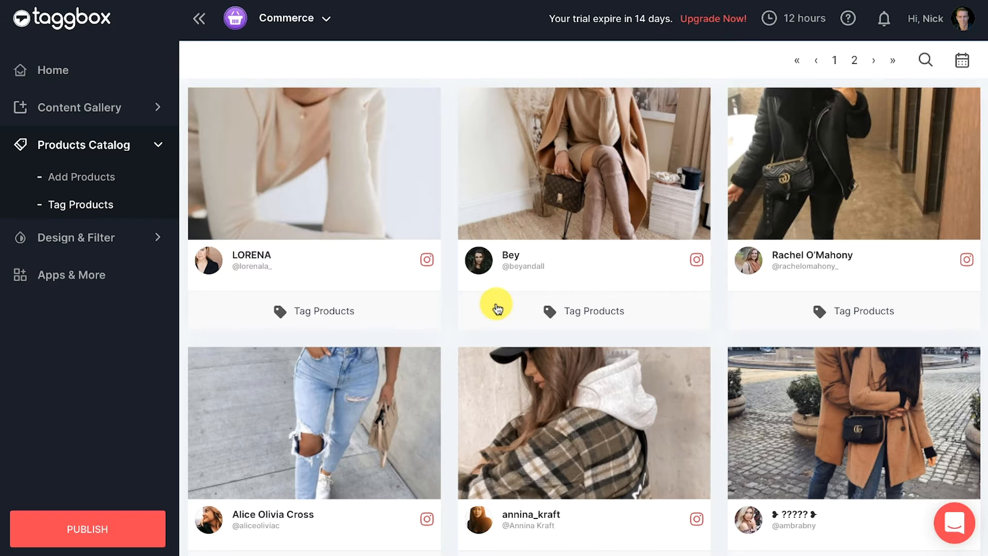
pyautogui.scroll(-10, 497, 309)
pyautogui.scroll(10, 496, 309)
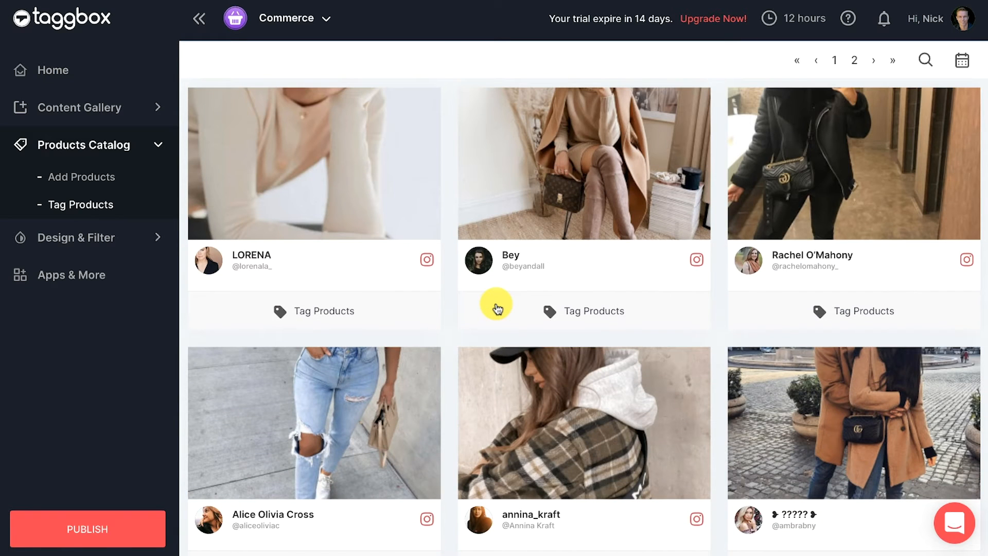
# Import a product list into the products catalog from the file sample-products.csv
pyautogui.click(102, 182)
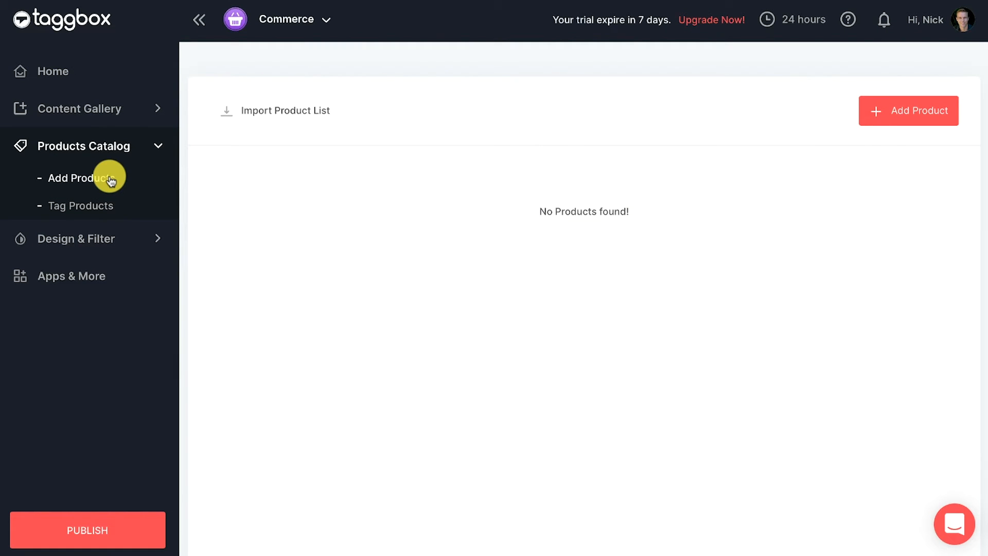
pyautogui.click(291, 113)
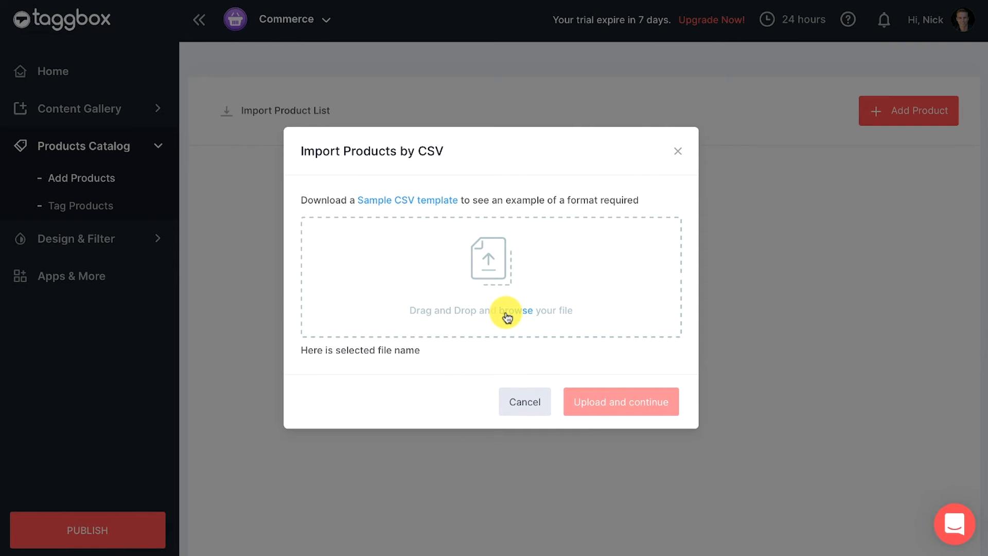
pyautogui.click(505, 312)
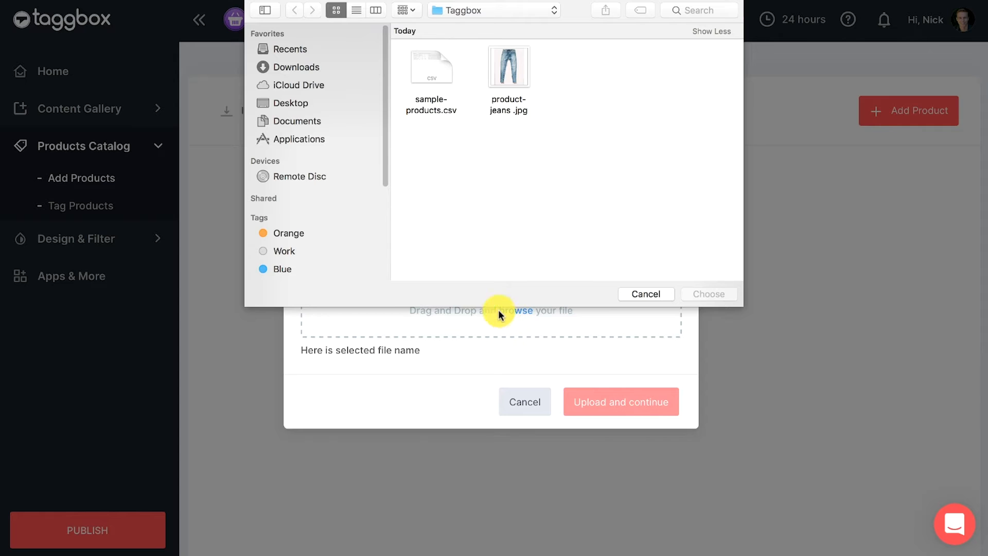
pyautogui.click(428, 71)
pyautogui.click(701, 290)
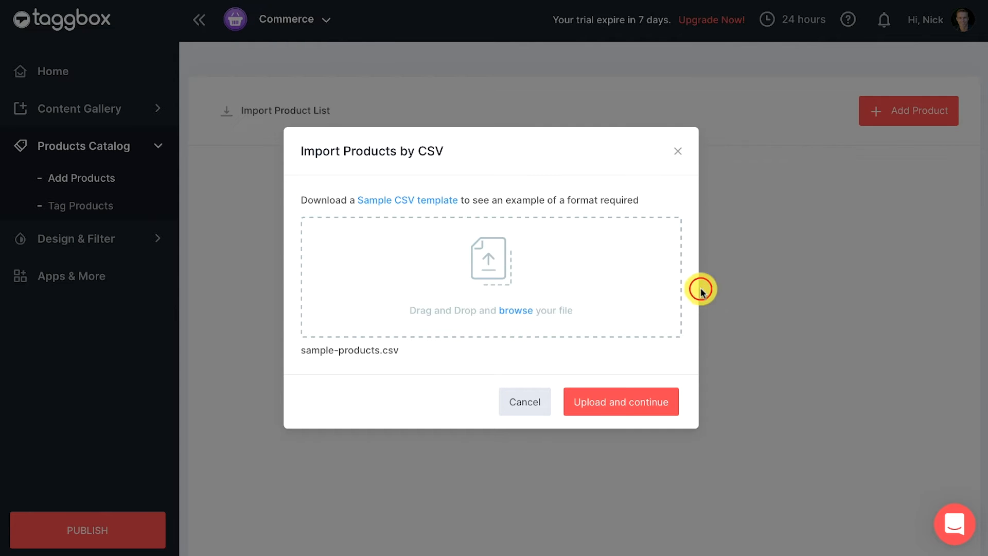
pyautogui.click(611, 403)
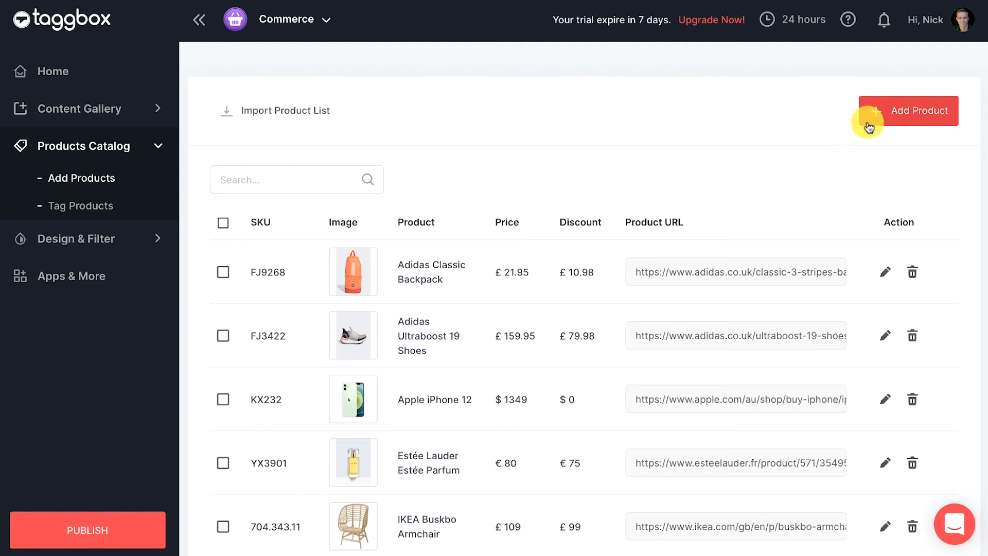
pyautogui.click(887, 111)
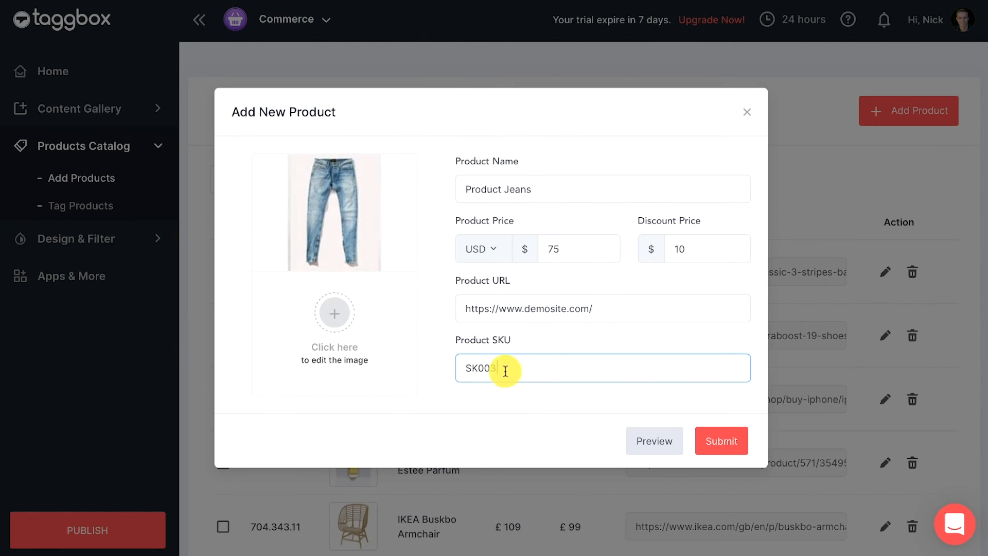
pyautogui.click(717, 445)
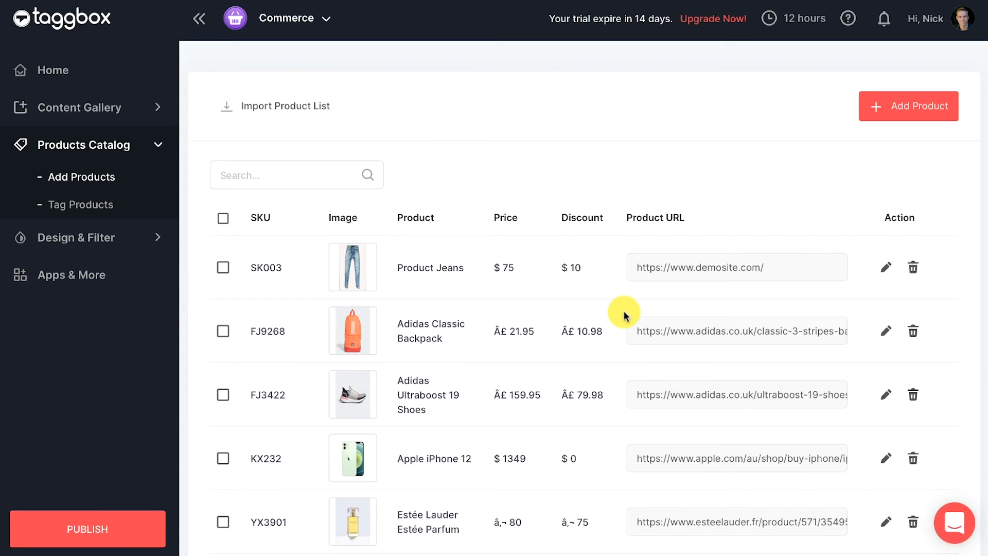
# Tag the Lather Jacket product on the first-row post showing a black jacket and black shoulder bag
pyautogui.click(81, 205)
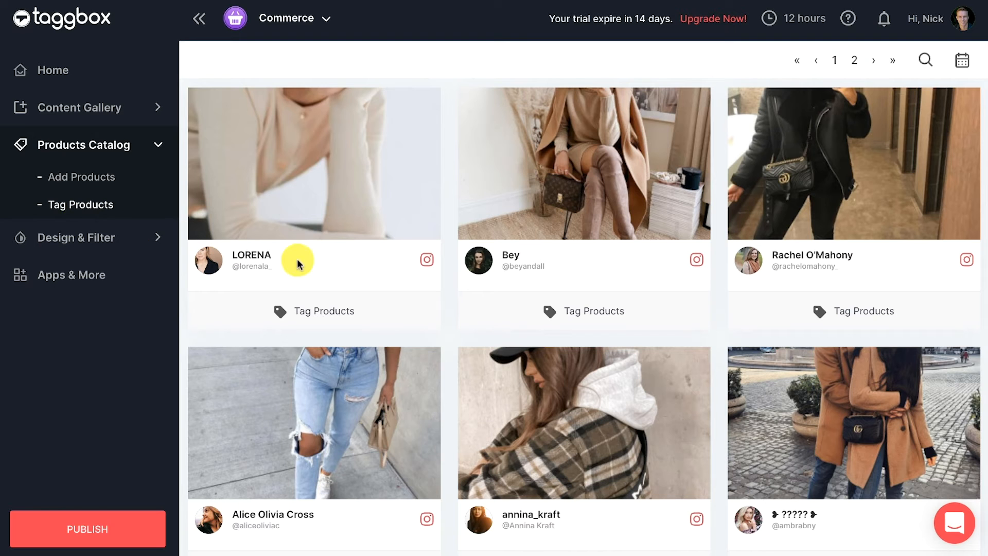
pyautogui.click(835, 310)
pyautogui.click(155, 290)
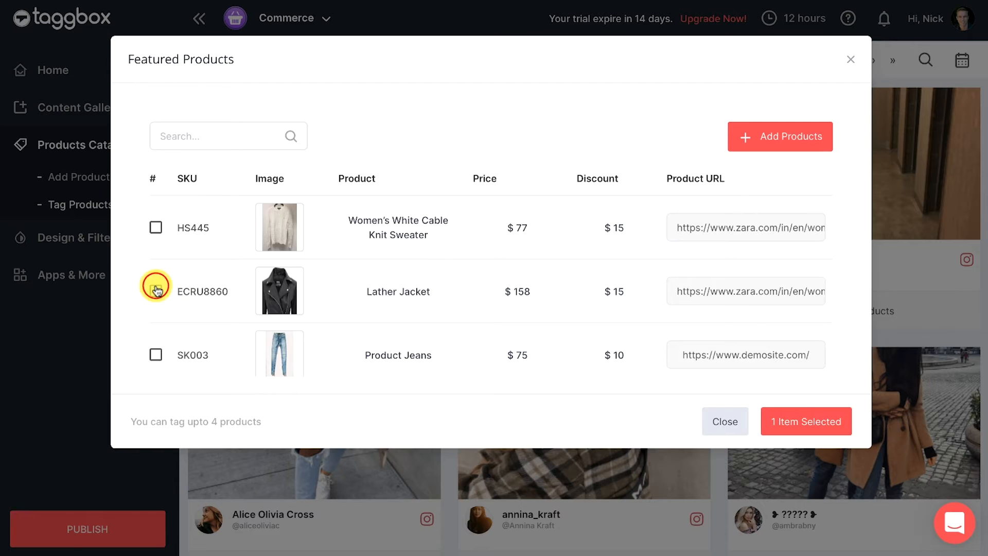
pyautogui.click(796, 421)
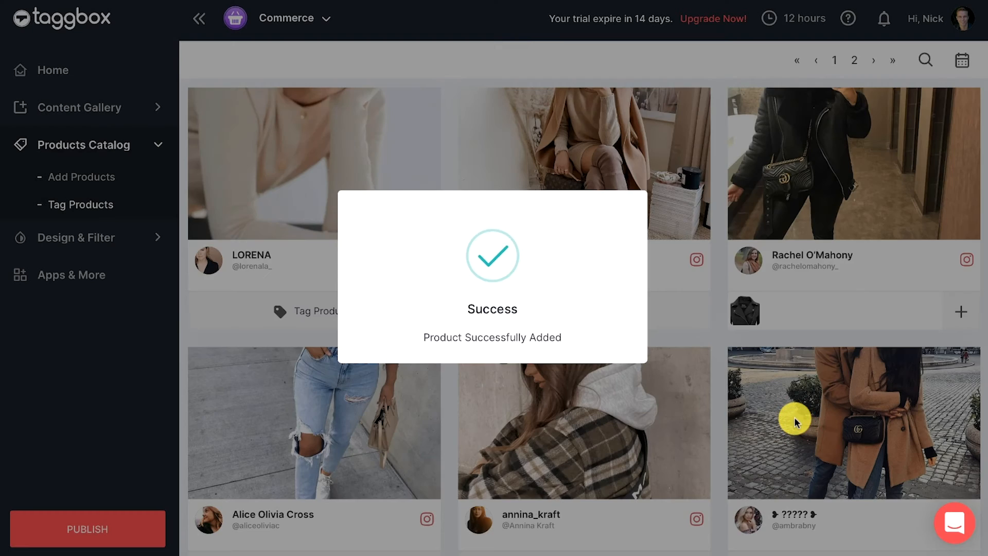
# Tag the Women's White Cable Knit Sweater product on the last-row post showing a white knit sweater
pyautogui.scroll(-3, 709, 404)
pyautogui.scroll(-7, 709, 406)
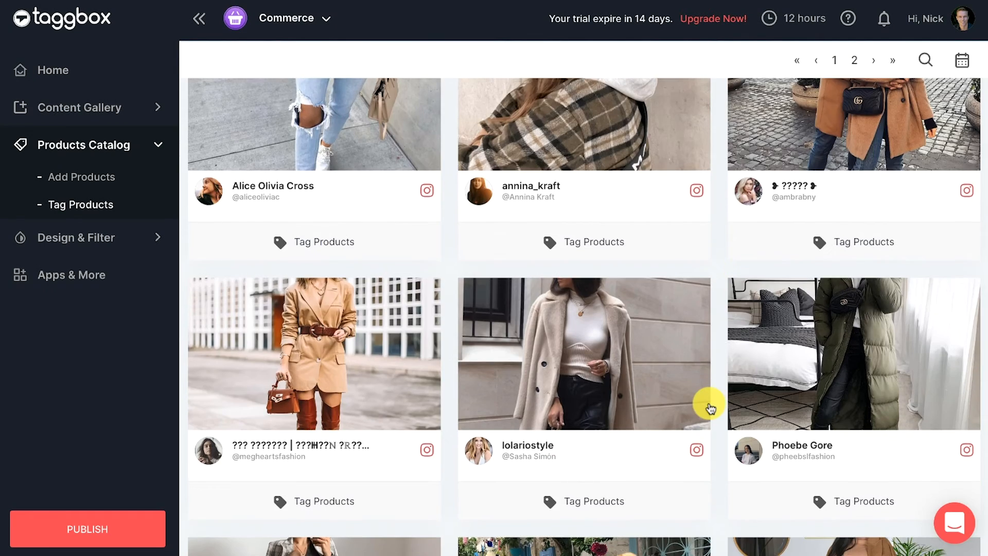
pyautogui.scroll(-10, 708, 406)
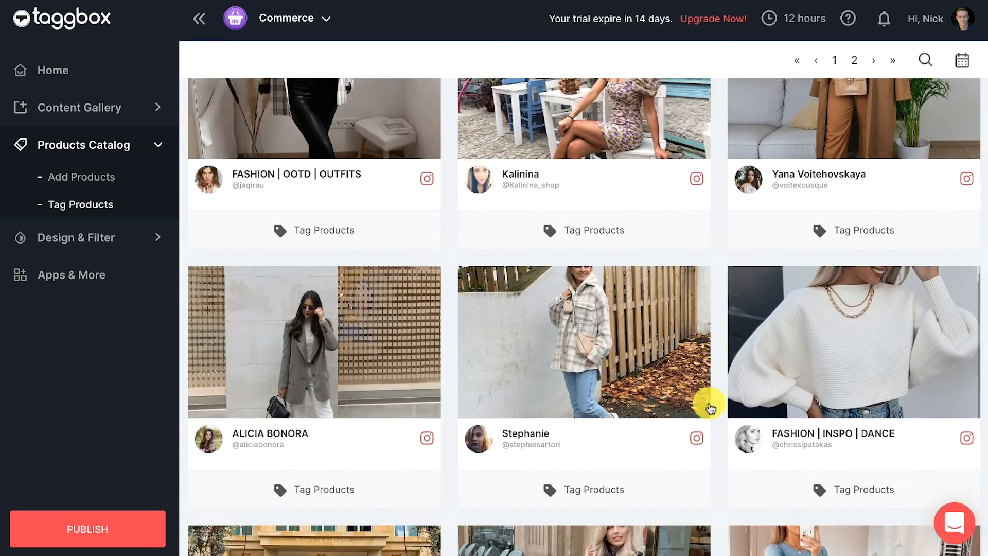
pyautogui.scroll(-3, 708, 406)
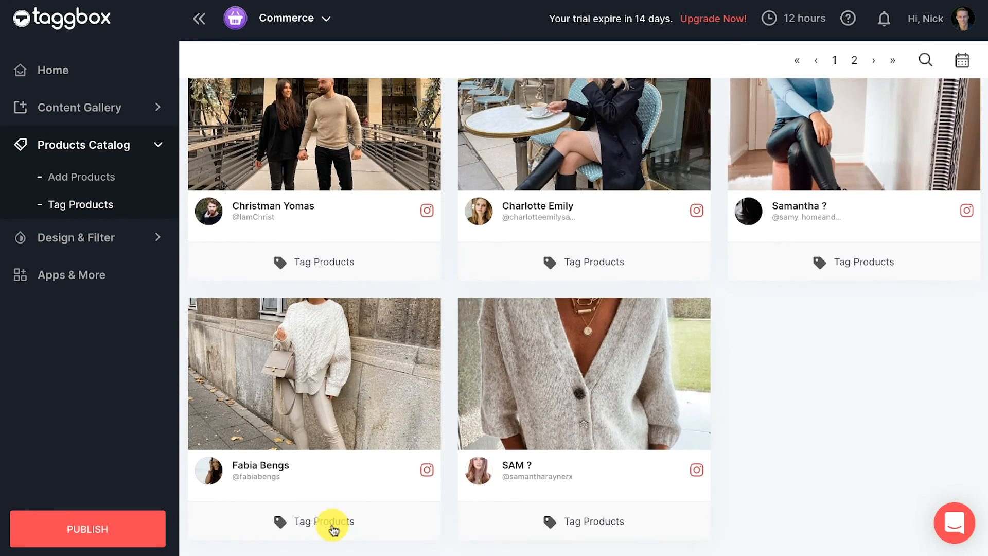
pyautogui.click(332, 522)
pyautogui.click(155, 227)
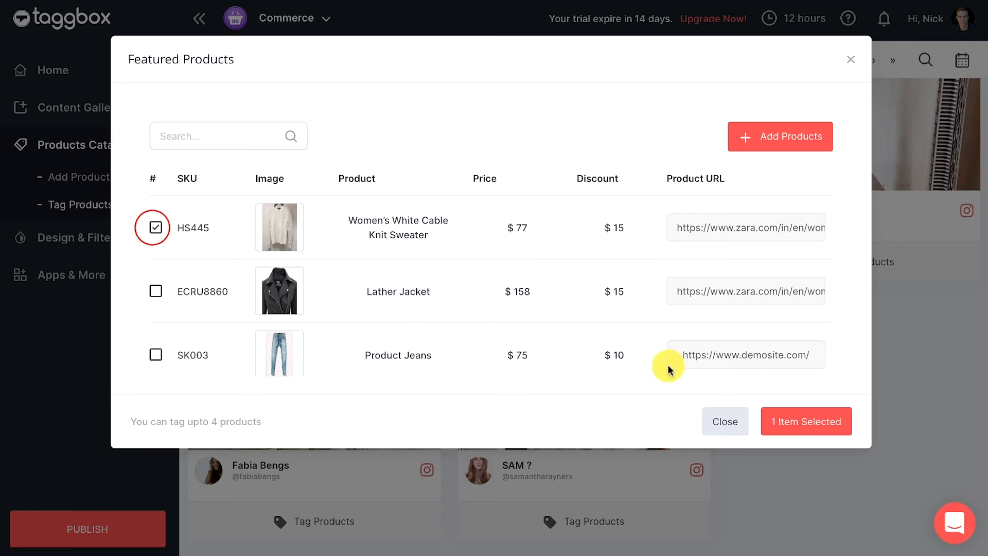
pyautogui.click(811, 421)
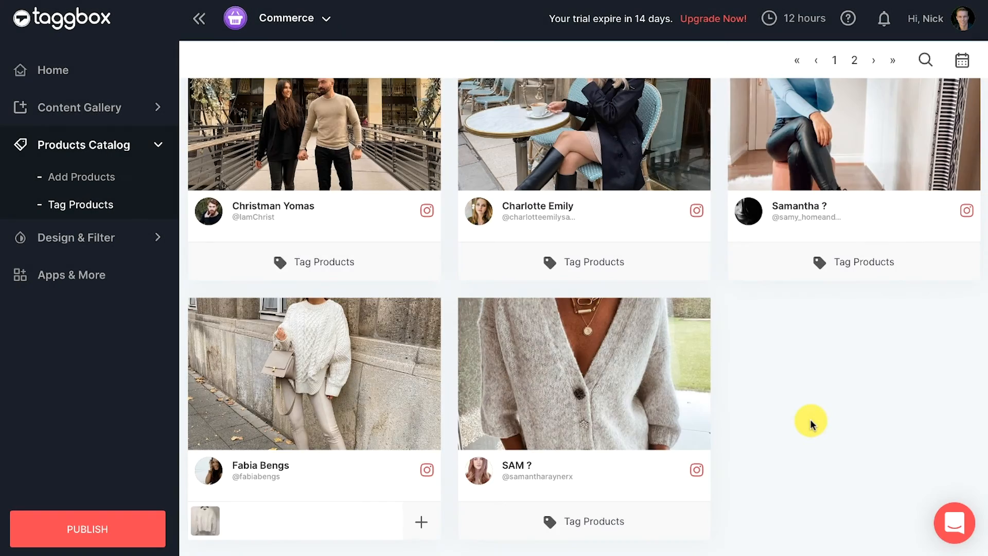
pyautogui.scroll(13, 812, 424)
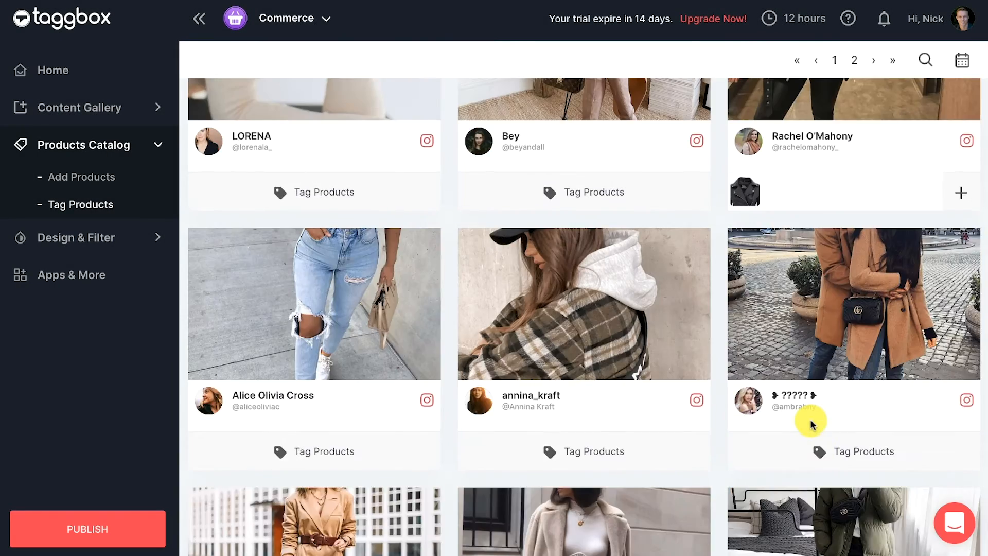
pyautogui.scroll(3, 810, 418)
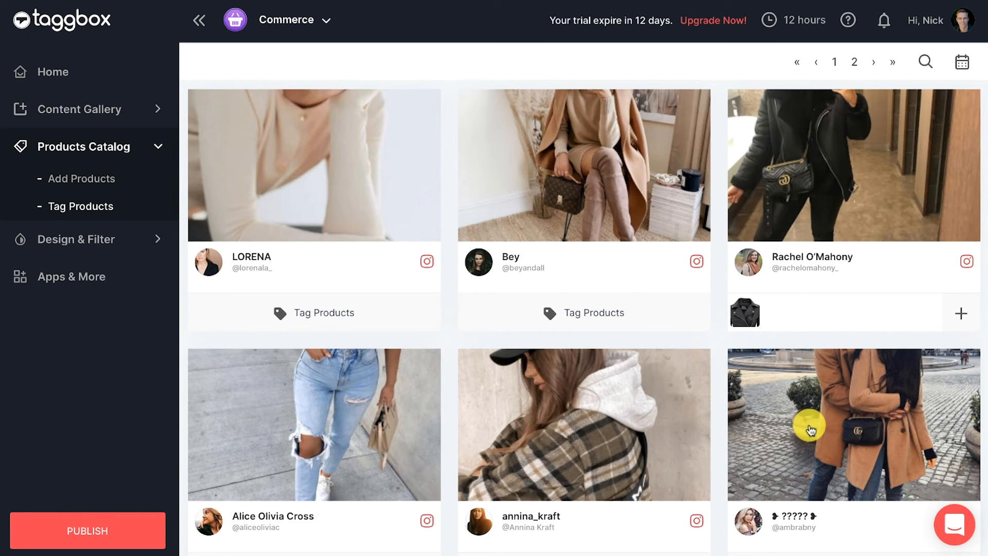
# Apply the Square Photo theme to the gallery and look through the resulting layout
pyautogui.click(120, 238)
pyautogui.click(82, 271)
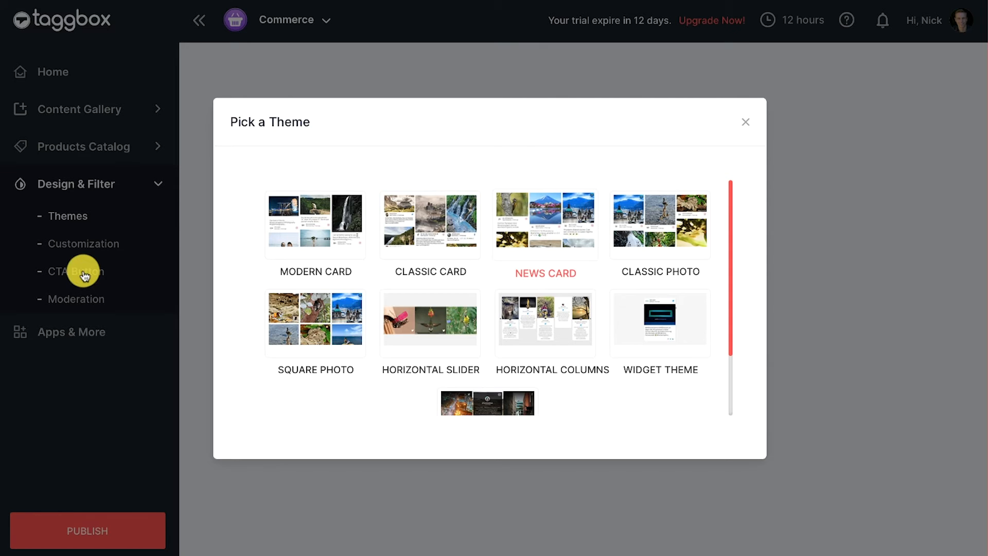
pyautogui.click(294, 318)
pyautogui.click(727, 466)
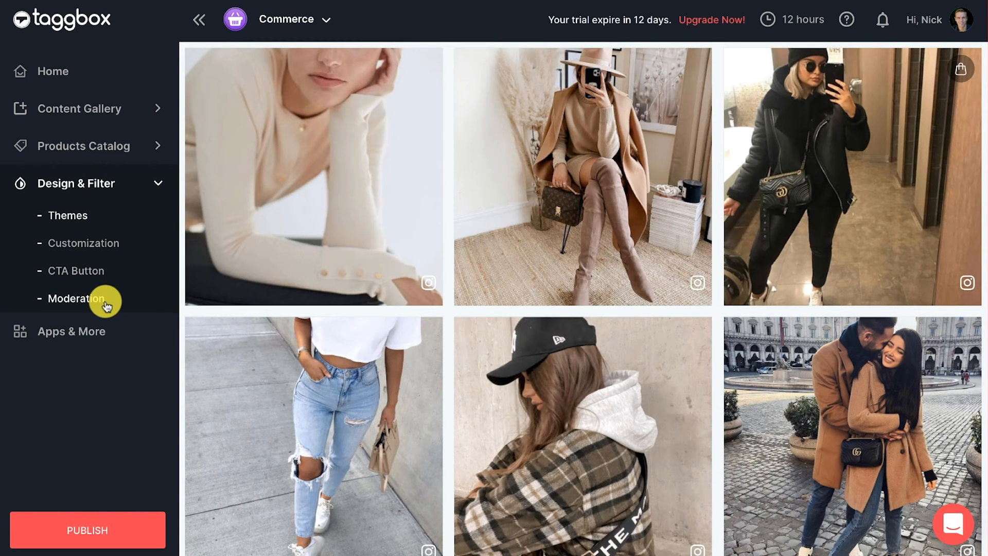
pyautogui.scroll(-10, 658, 273)
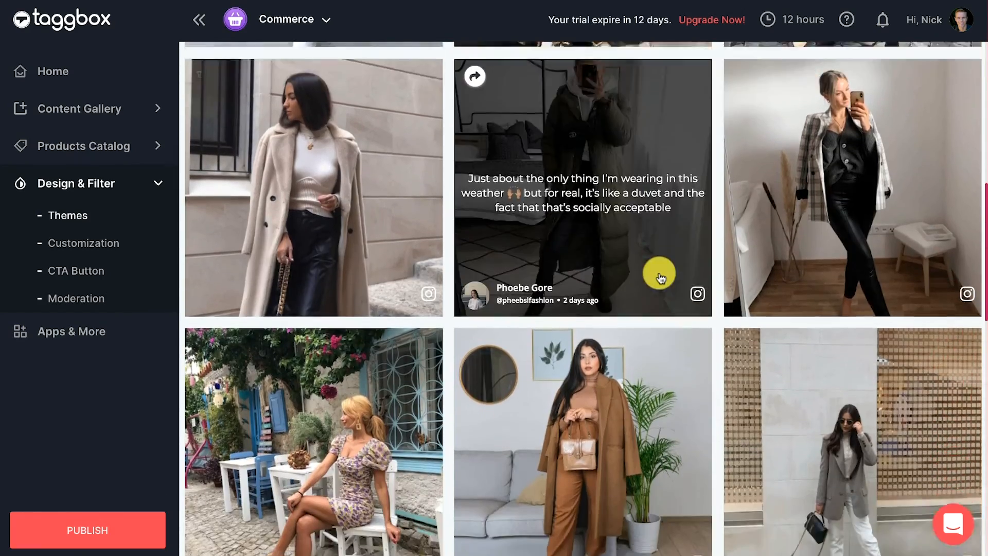
# Publish the gallery for the HTML platform with a width of 100 % and auto height, and copy the generated embed code
pyautogui.scroll(-14, 660, 278)
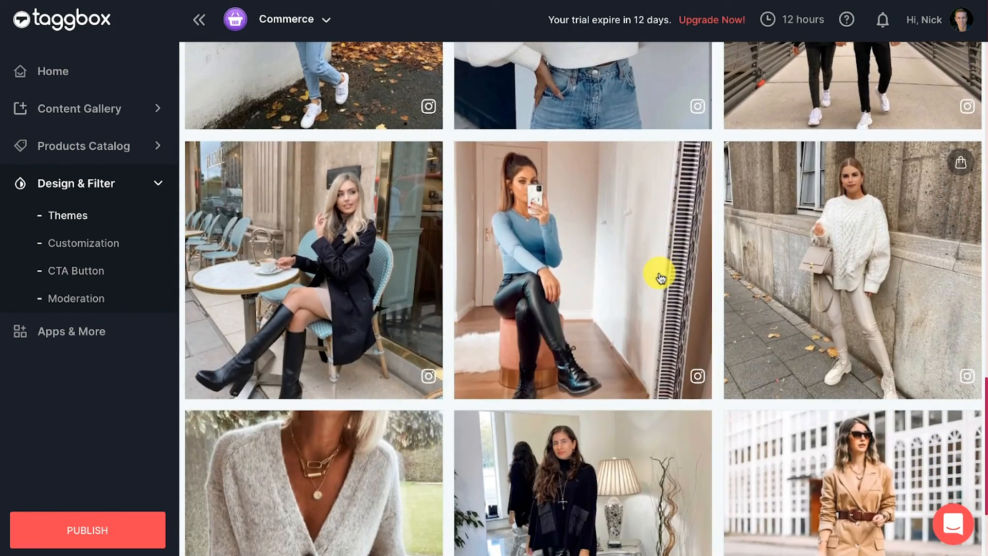
pyautogui.click(98, 537)
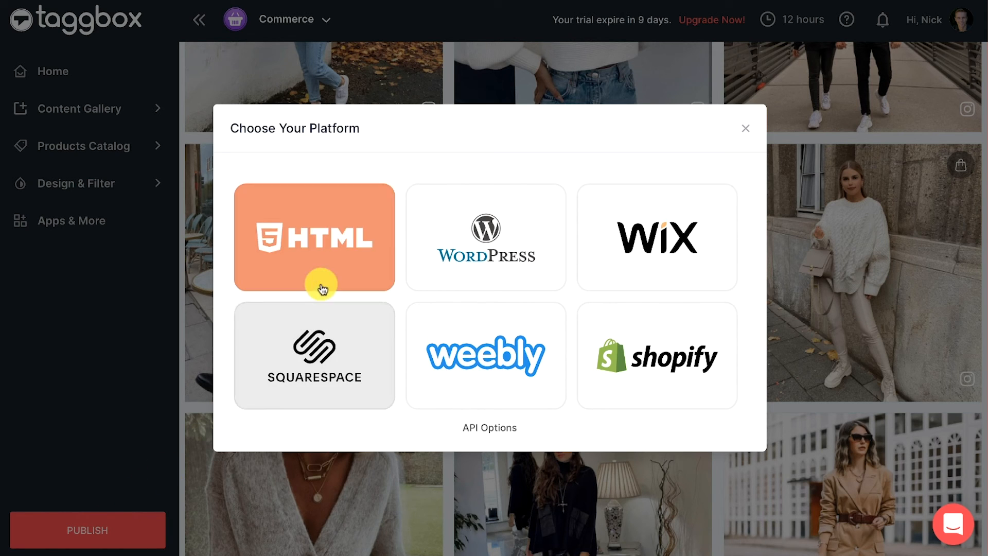
pyautogui.click(330, 269)
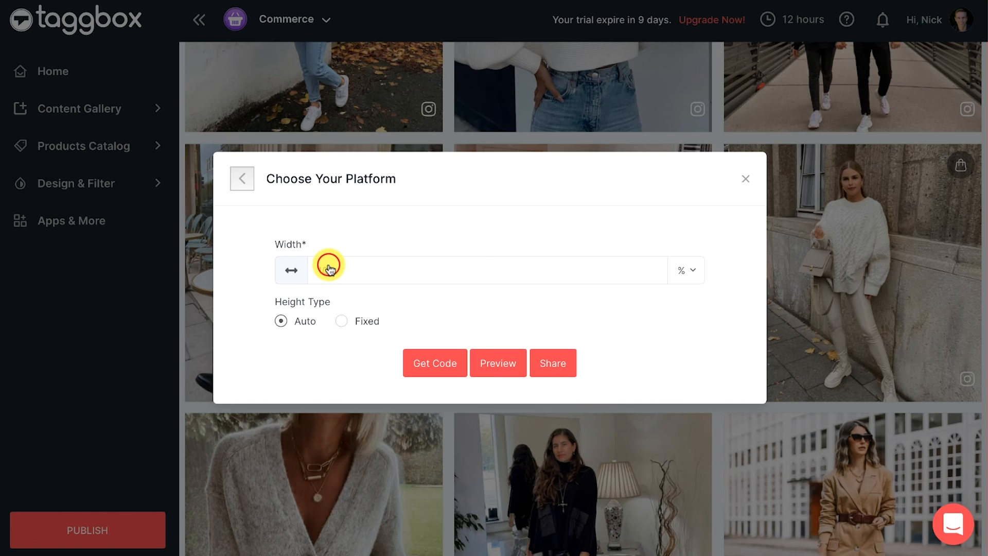
pyautogui.click(331, 266)
pyautogui.write('100')
pyautogui.click(686, 270)
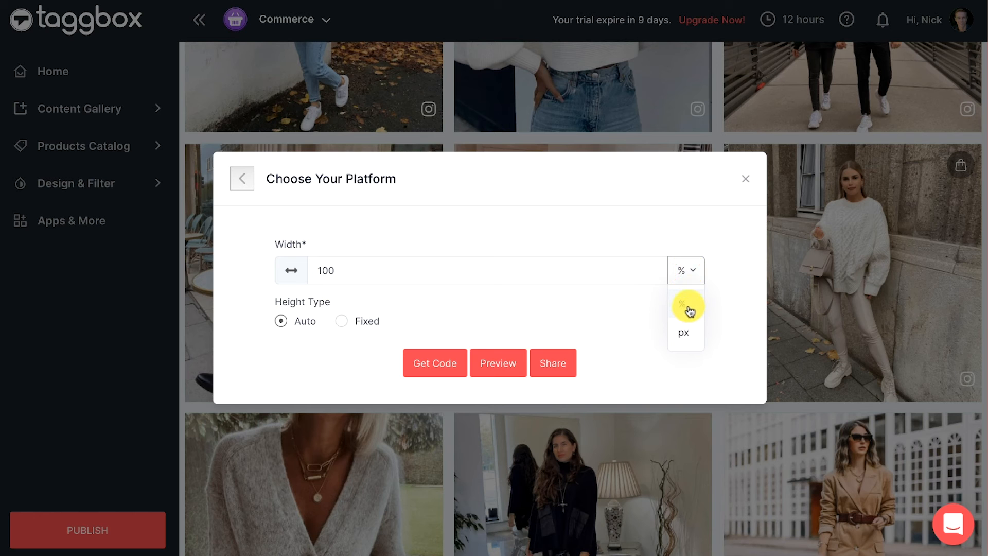
pyautogui.click(695, 271)
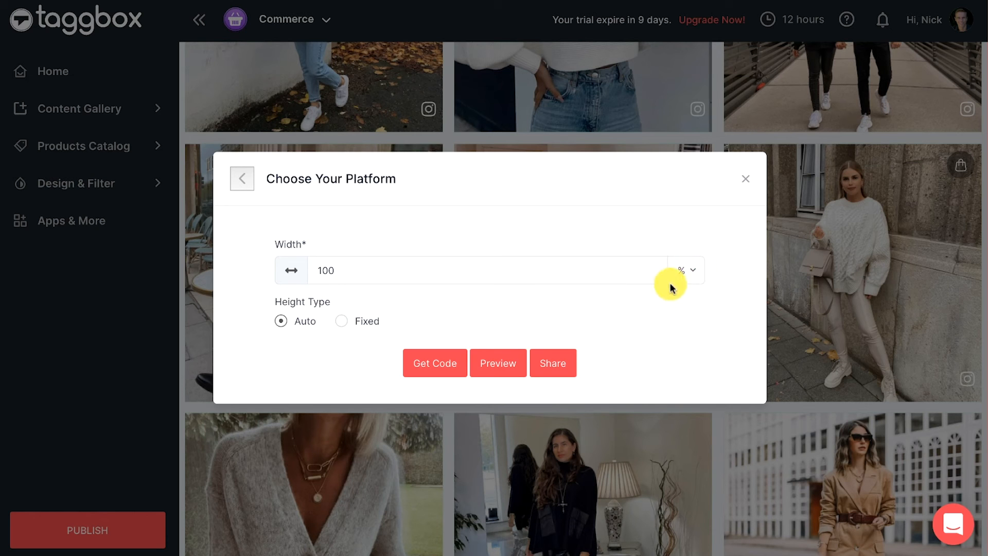
pyautogui.click(421, 366)
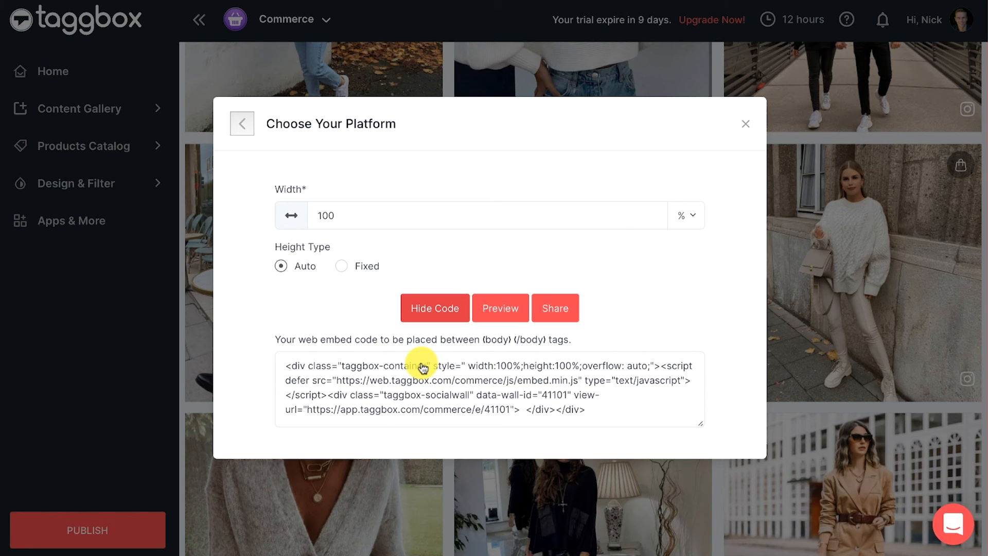
pyautogui.click(422, 366)
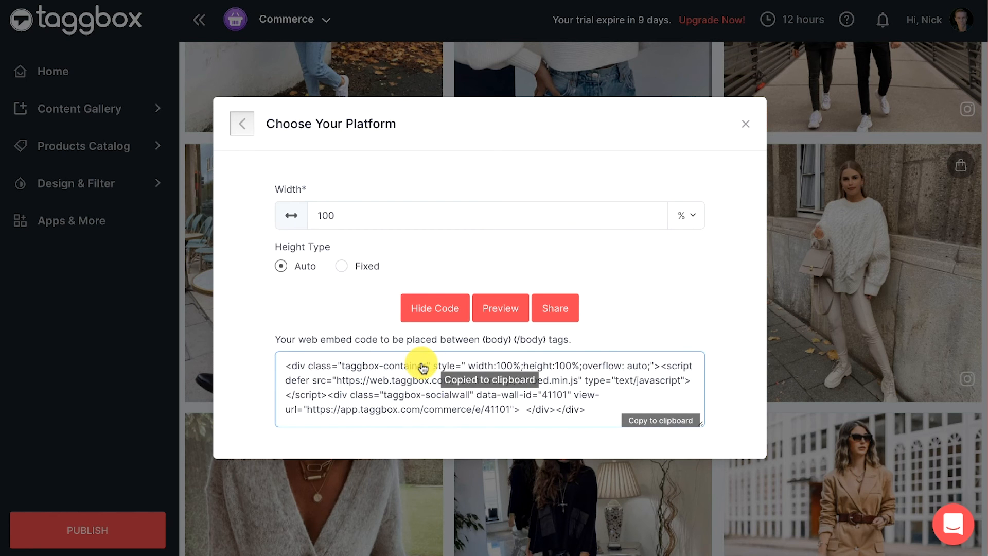
# Share the embed code to the account's own e-mail address and close the publishing dialog
pyautogui.click(558, 313)
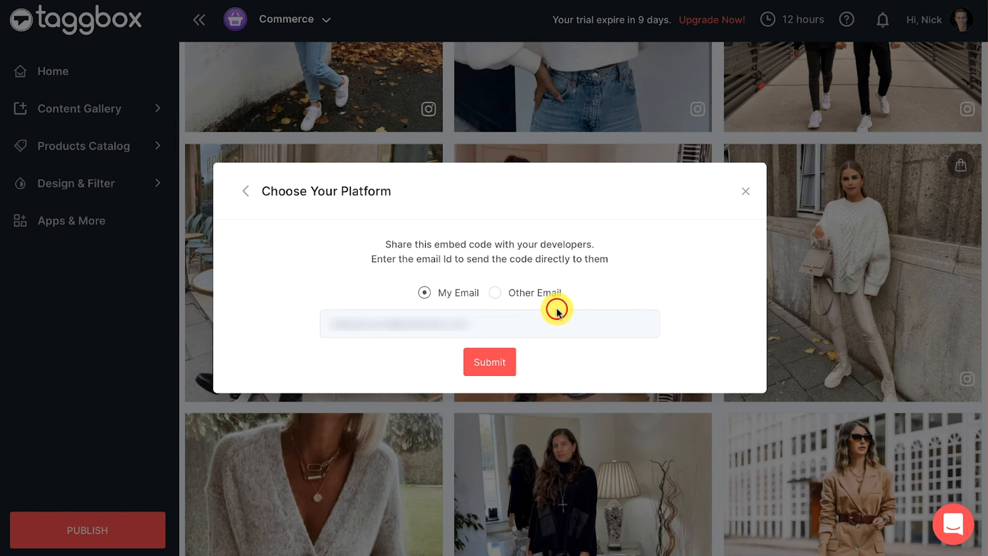
pyautogui.click(498, 362)
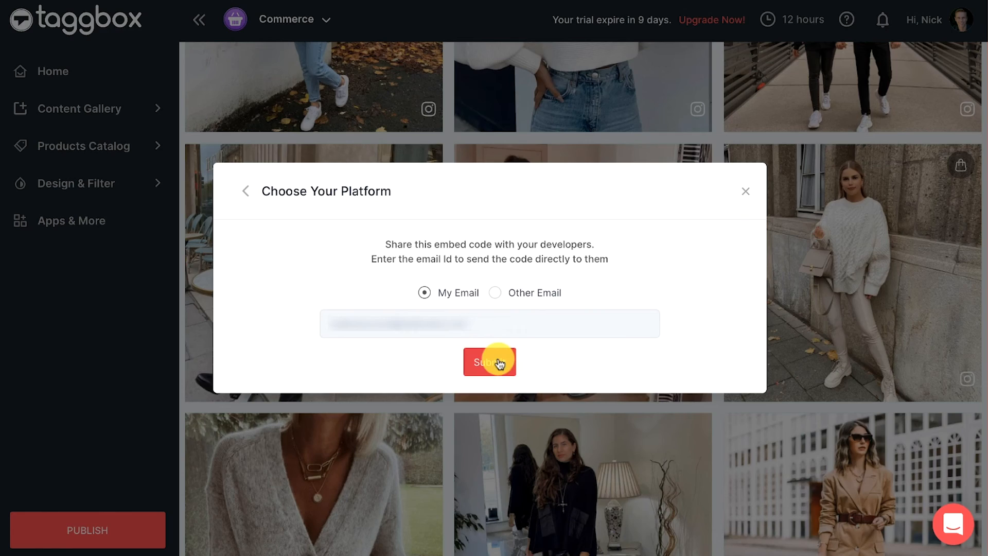
pyautogui.click(746, 191)
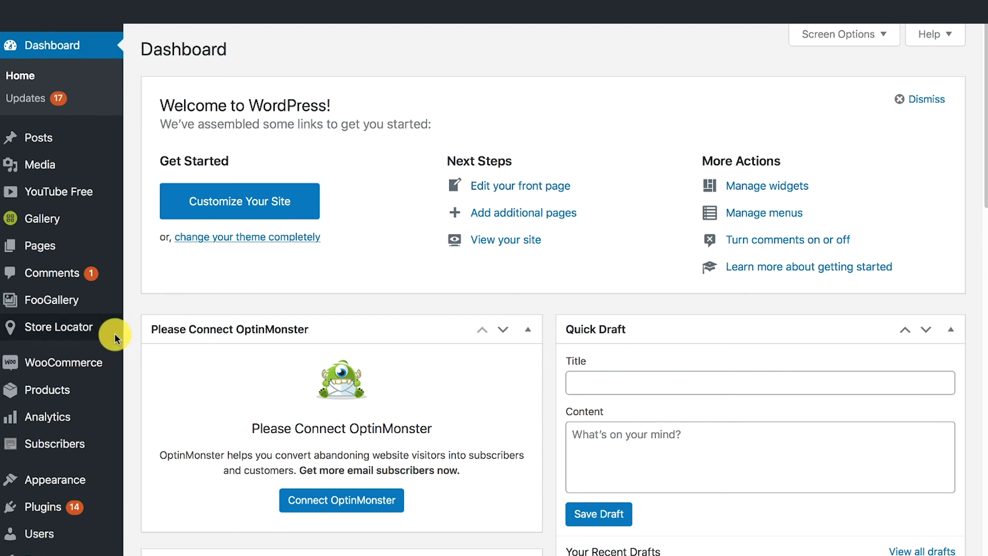
# In the WordPress dashboard, paste the embed code as text into the High Fashionable Jacket product description and publish the product
pyautogui.moveTo(60, 392)
pyautogui.click(157, 416)
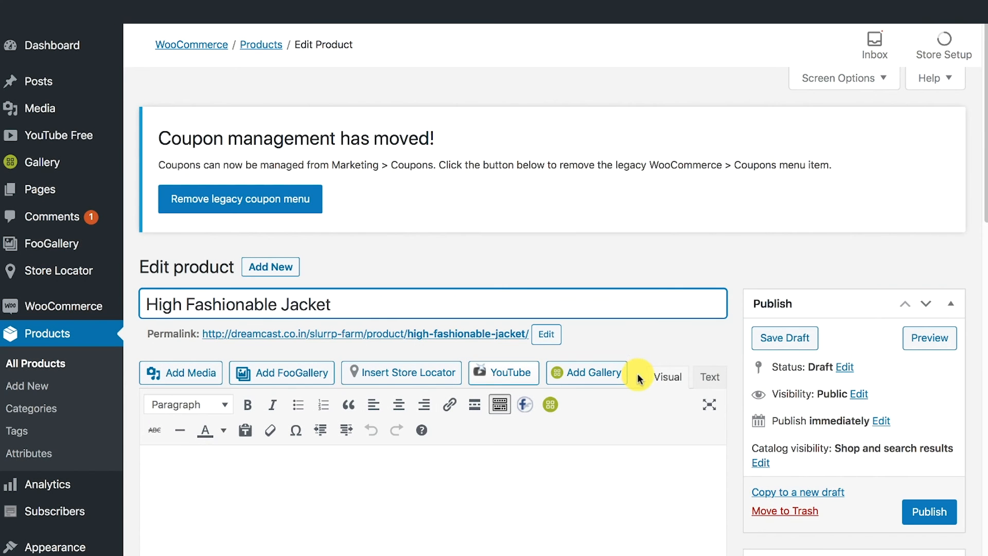
pyautogui.click(707, 378)
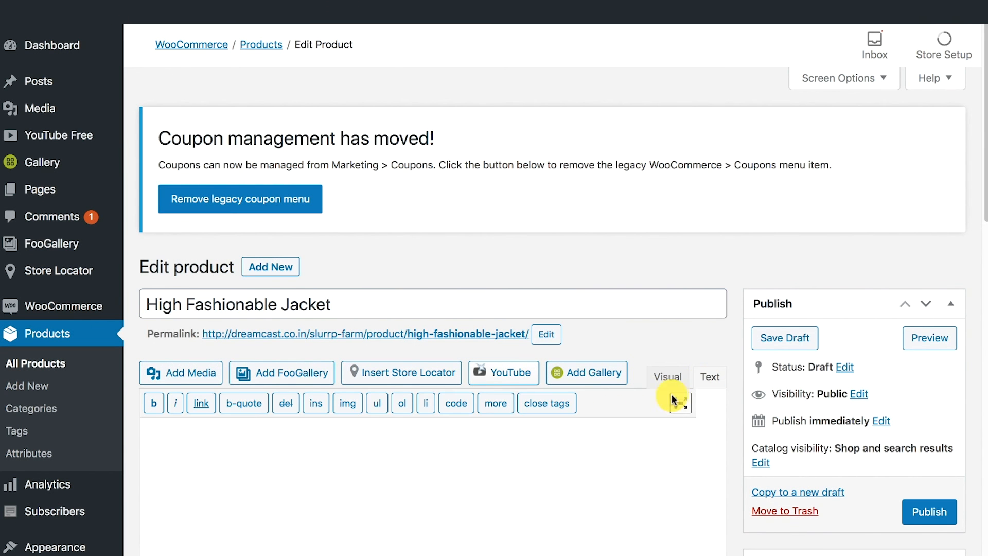
pyautogui.click(151, 392)
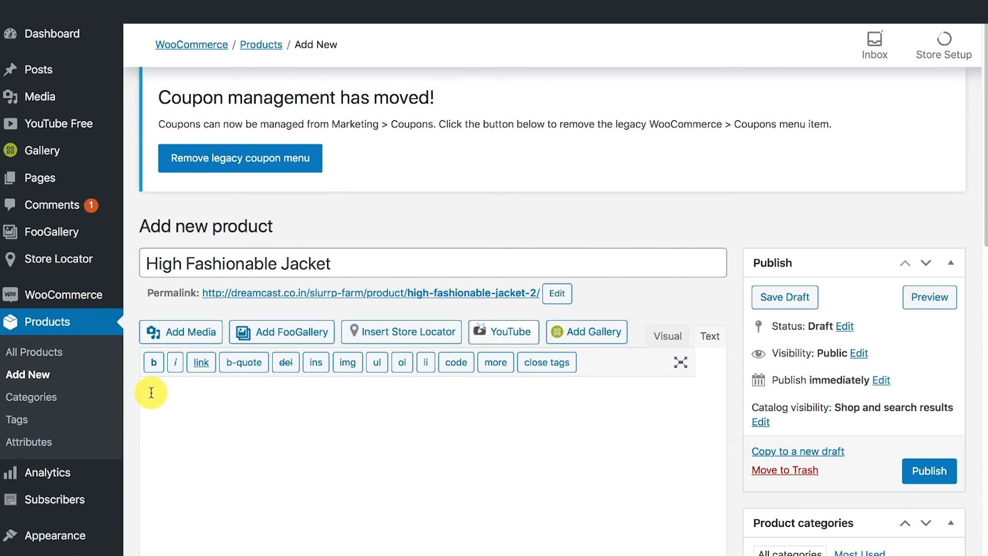
pyautogui.write('<div class="taggbox-container" style=" width:100%;height:100%;overflow: auto;"><script defer src="https://web.taggbox.com/commerce/js/embed.min.js" type="text/javascript"></script><div class="taggbox-socialwall" data-wall-id="41101" view-url="https://app.taggbox.com/commerce/e/41101"></div></div>')
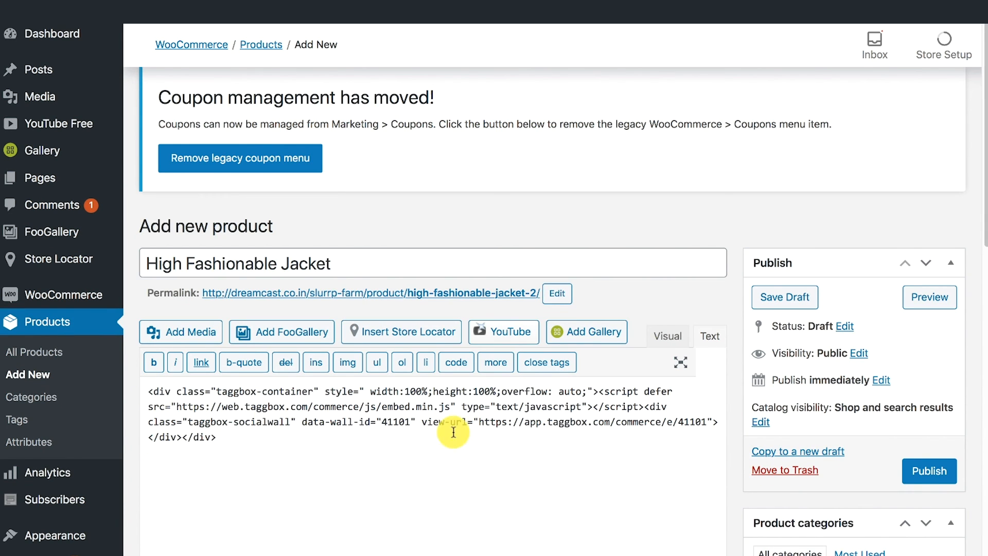
pyautogui.click(929, 471)
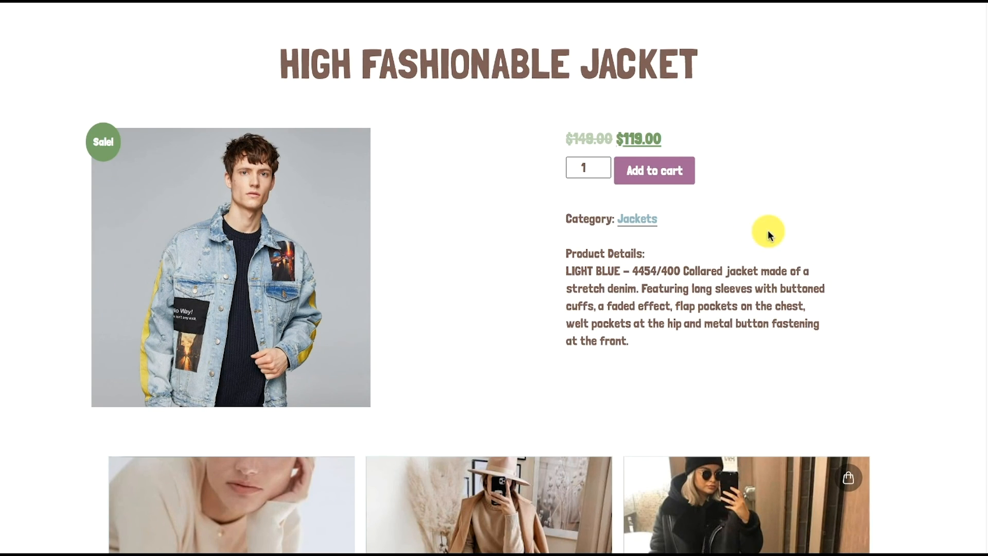
# Check the embedded gallery on the jacket's product page, viewing the shoppable popup of the black jacket post
pyautogui.scroll(-5, 857, 293)
pyautogui.scroll(-2, 857, 294)
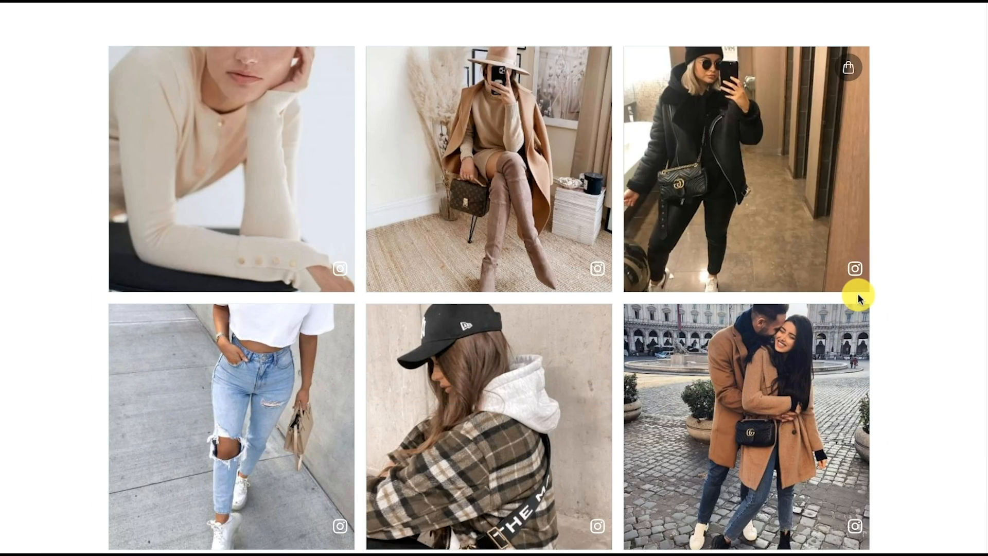
pyautogui.click(765, 204)
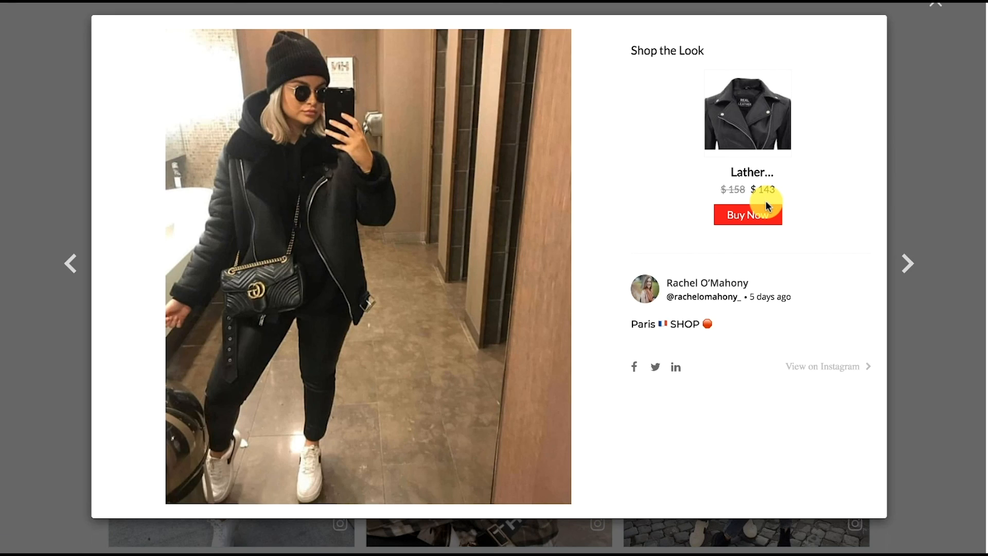
pyautogui.click(935, 4)
pyautogui.scroll(-10, 860, 236)
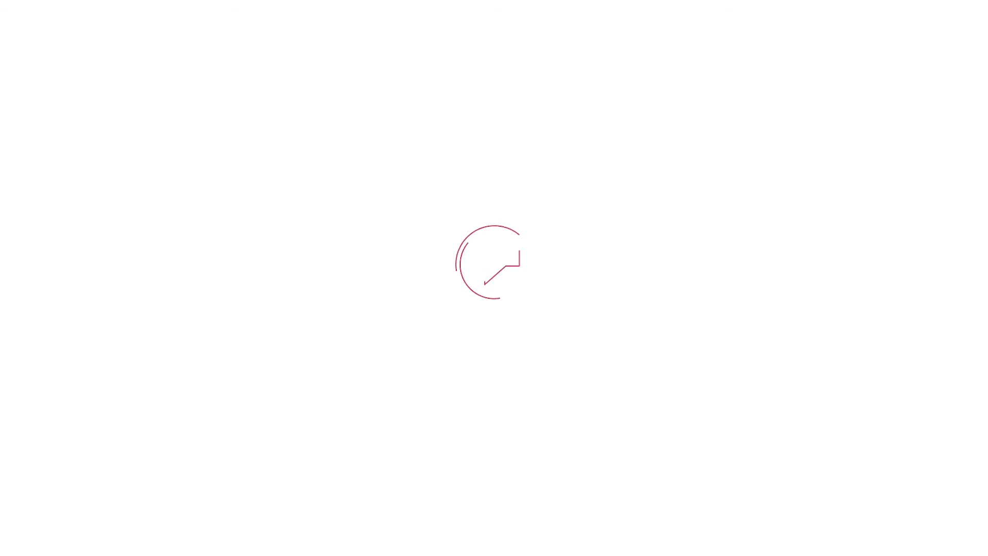